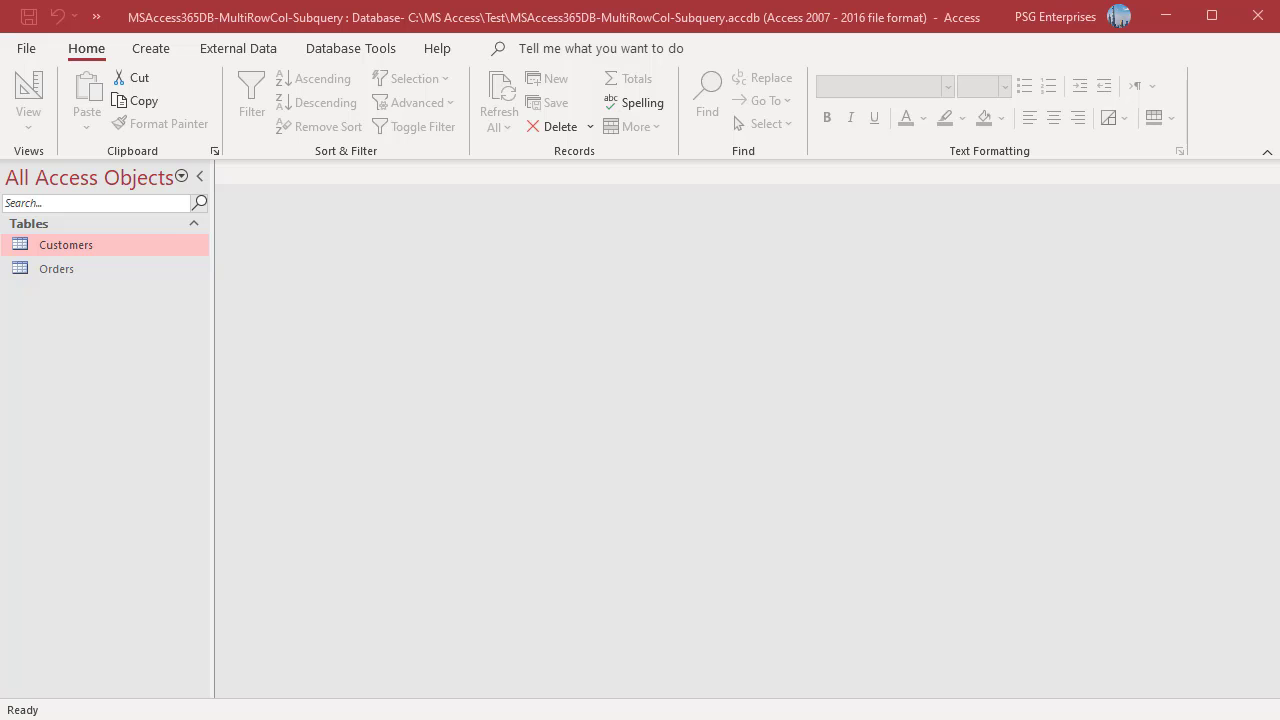
- Create a new query in design view based on the Orders table with the CustomerID and Order Total fields
click(151, 49)
click(318, 122)
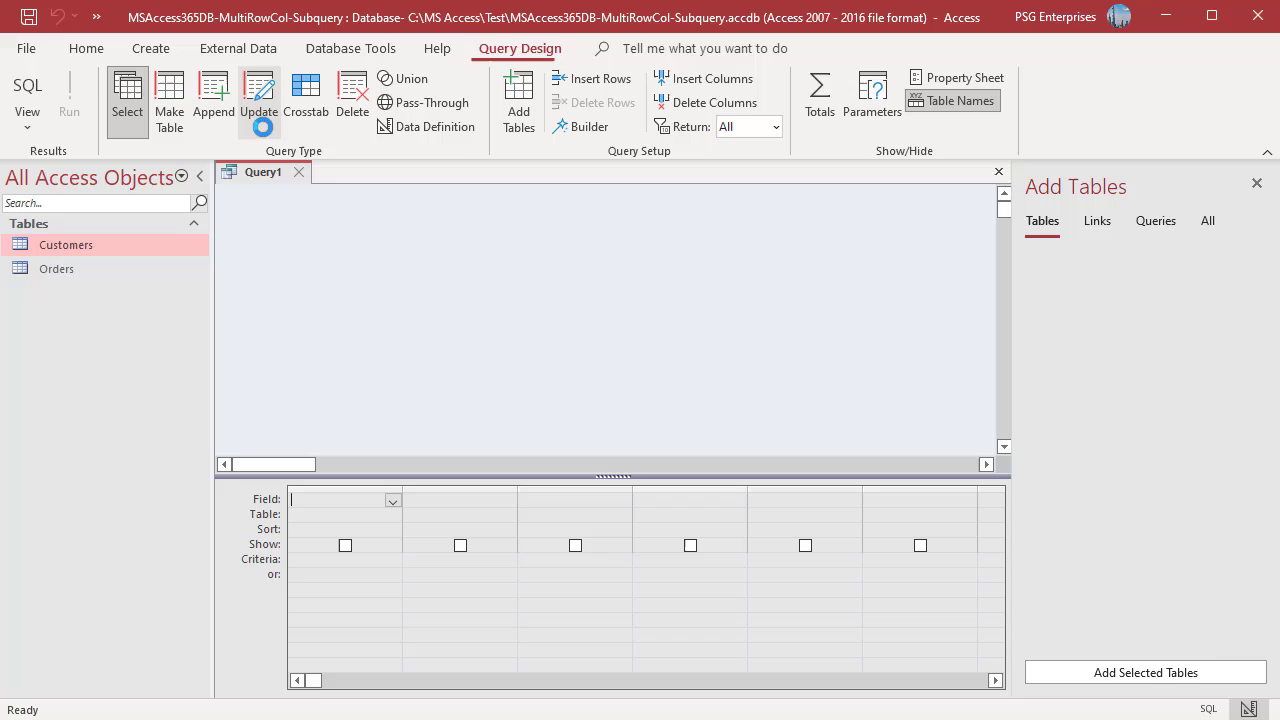
double_click(1061, 314)
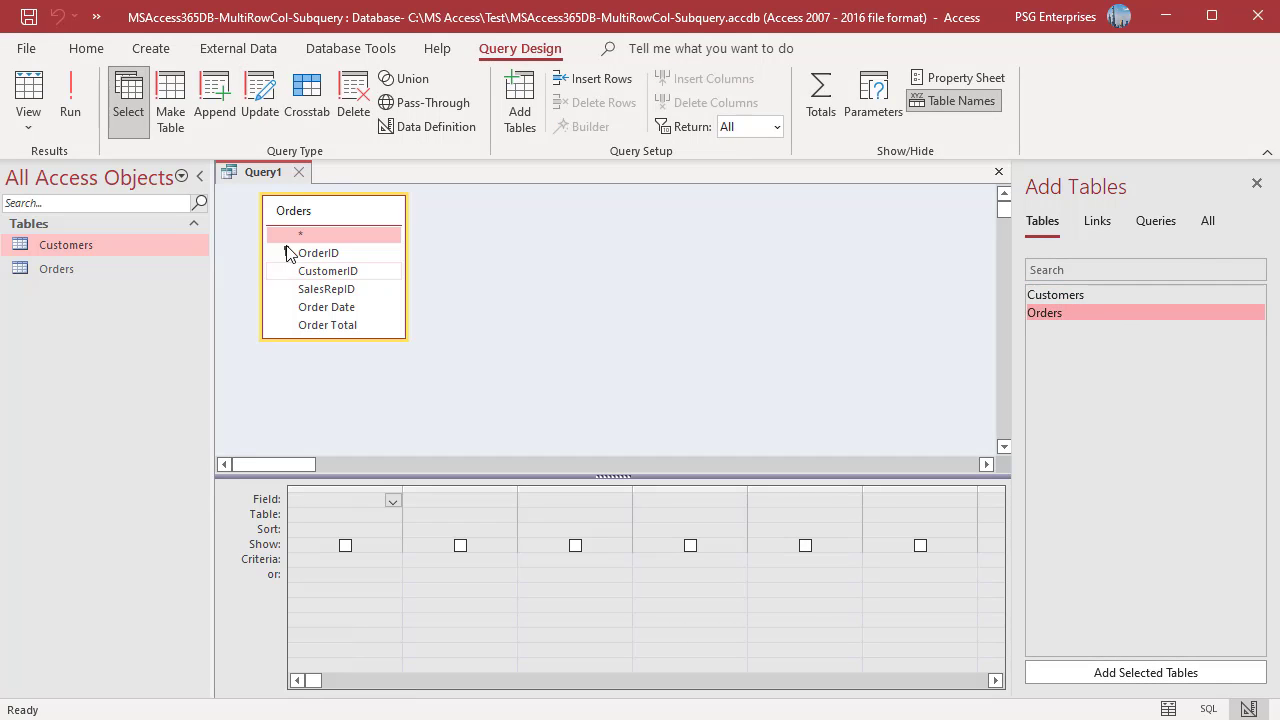
double_click(318, 271)
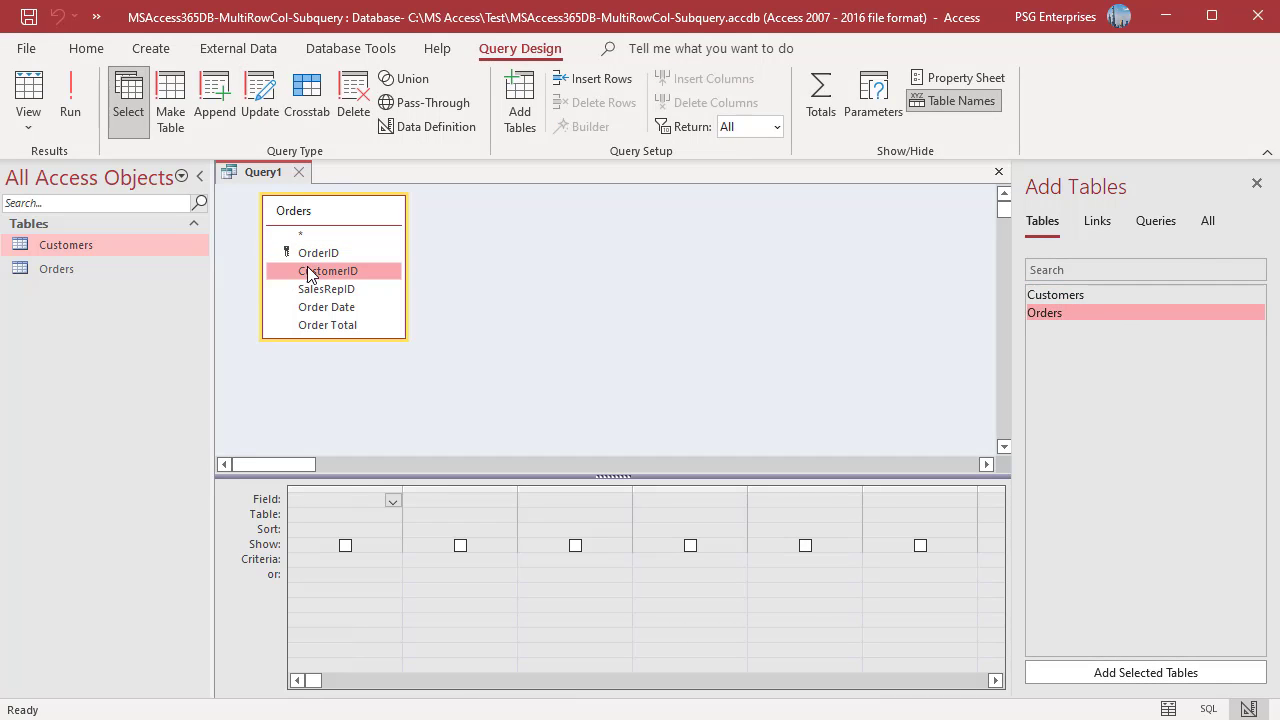
double_click(328, 325)
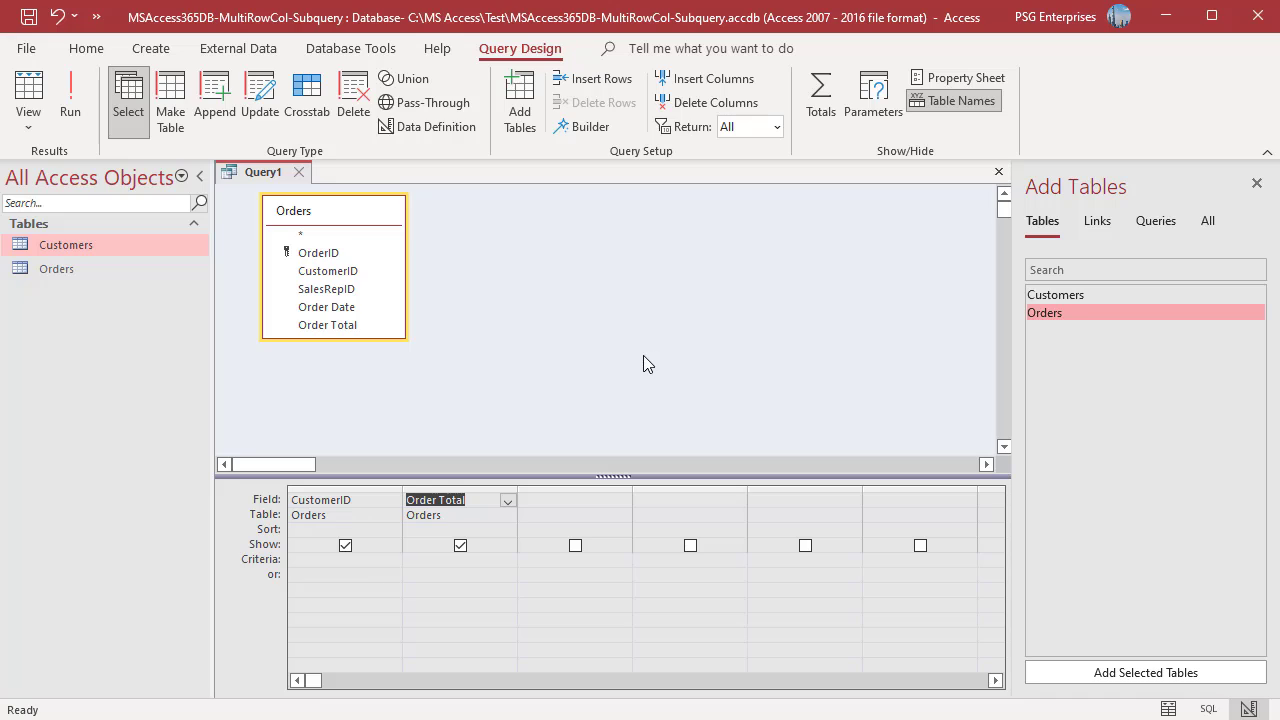
- Turn on totals for the query and aggregate Order Total with Sum
click(832, 111)
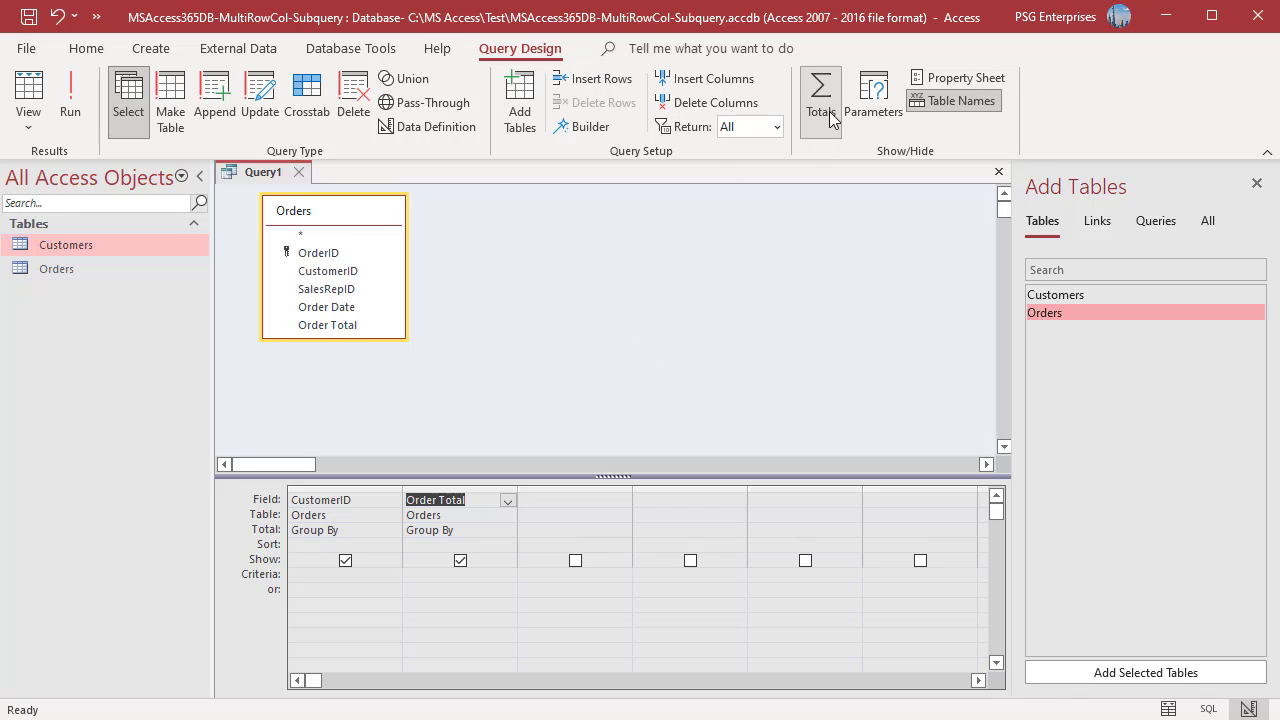
click(508, 530)
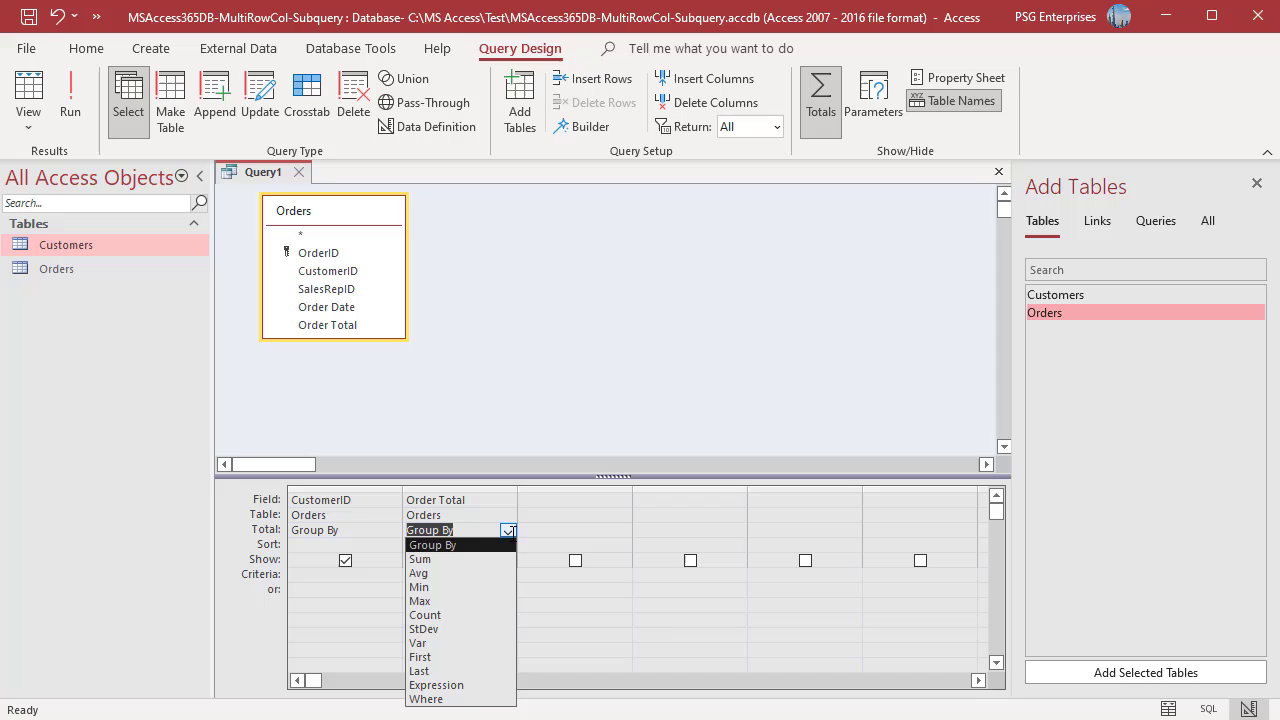
click(458, 560)
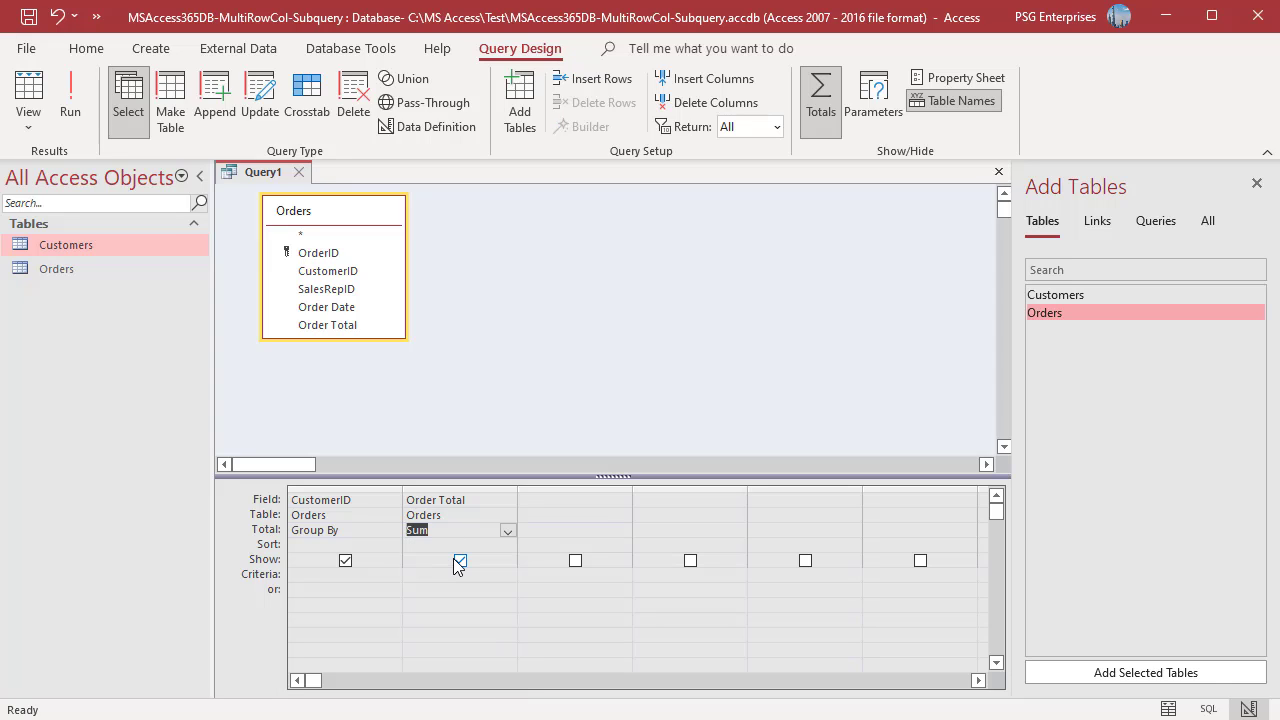
- Give the summed Order Total column the alias "Total Sales" and show the query's SQL statement
right_click(492, 498)
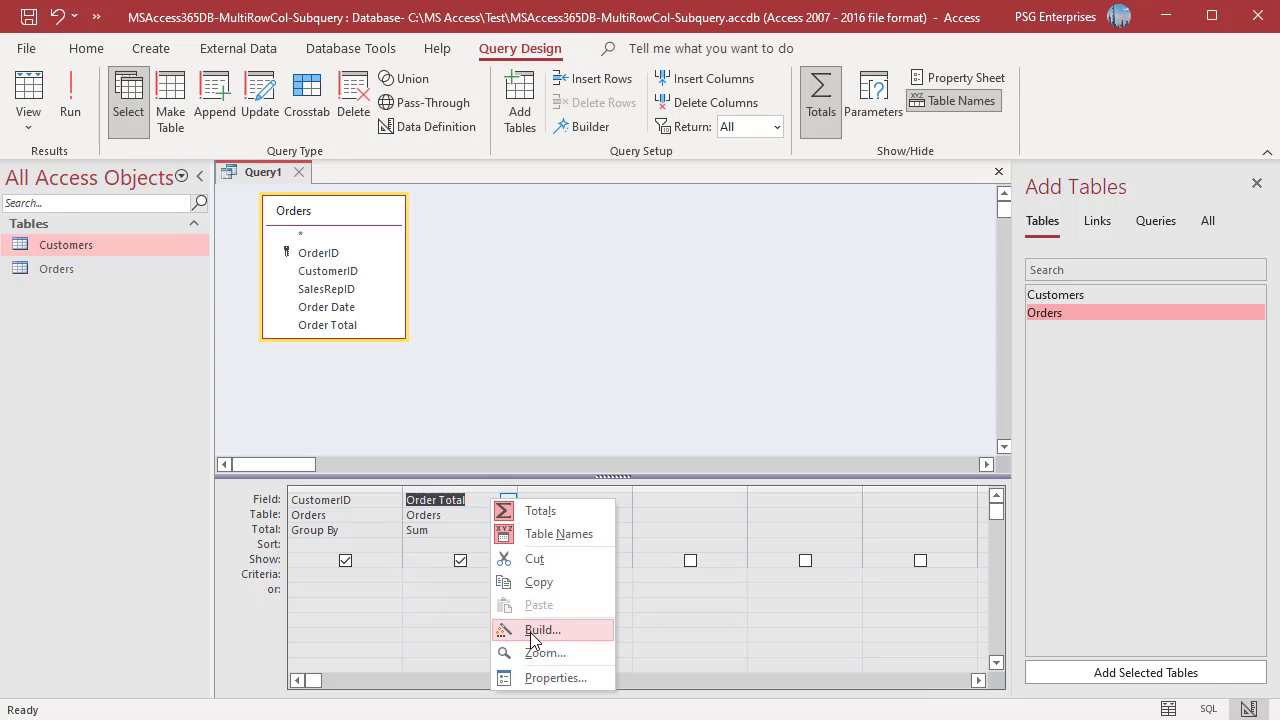
click(540, 653)
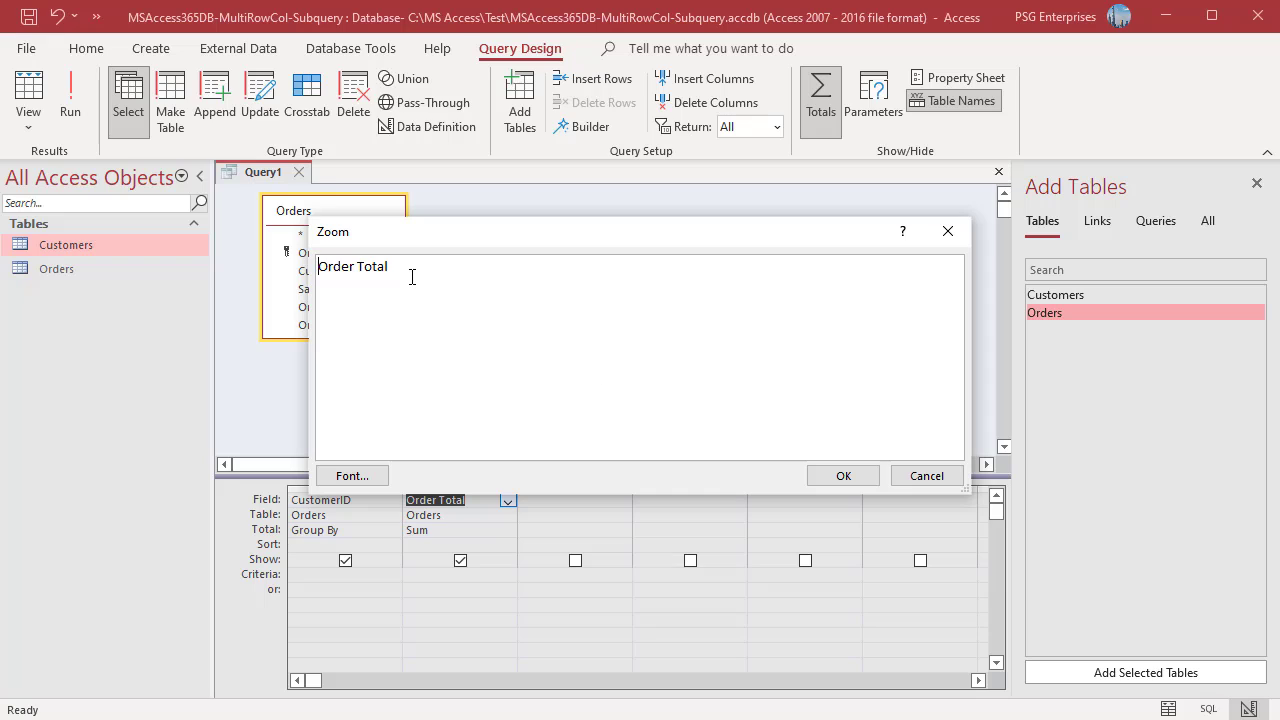
click(321, 266)
text(Total Sales :)
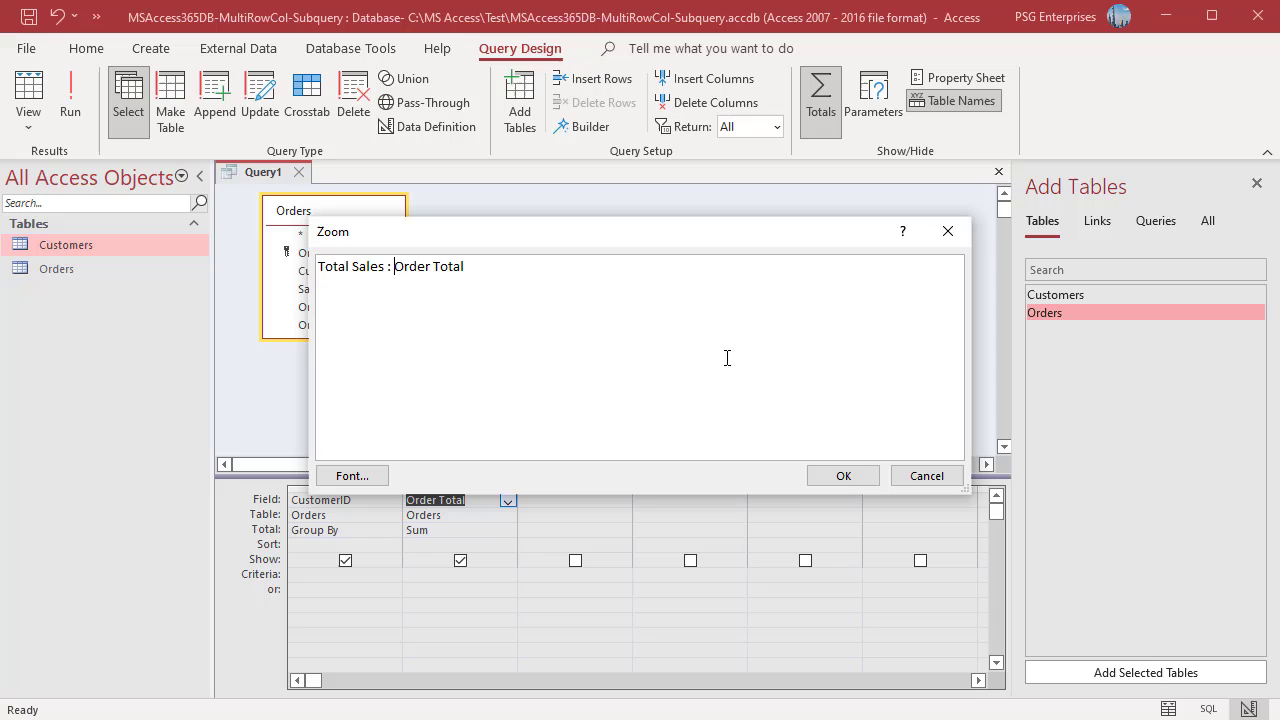
click(831, 482)
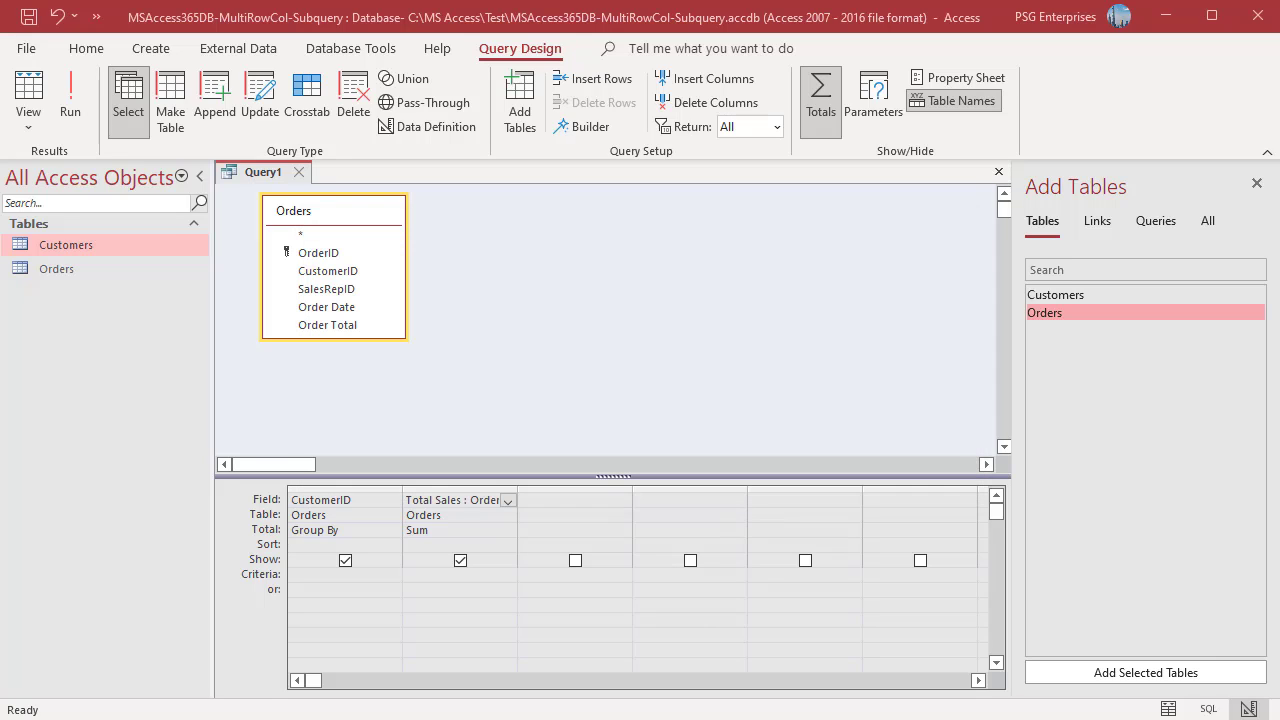
click(1208, 709)
click(430, 418)
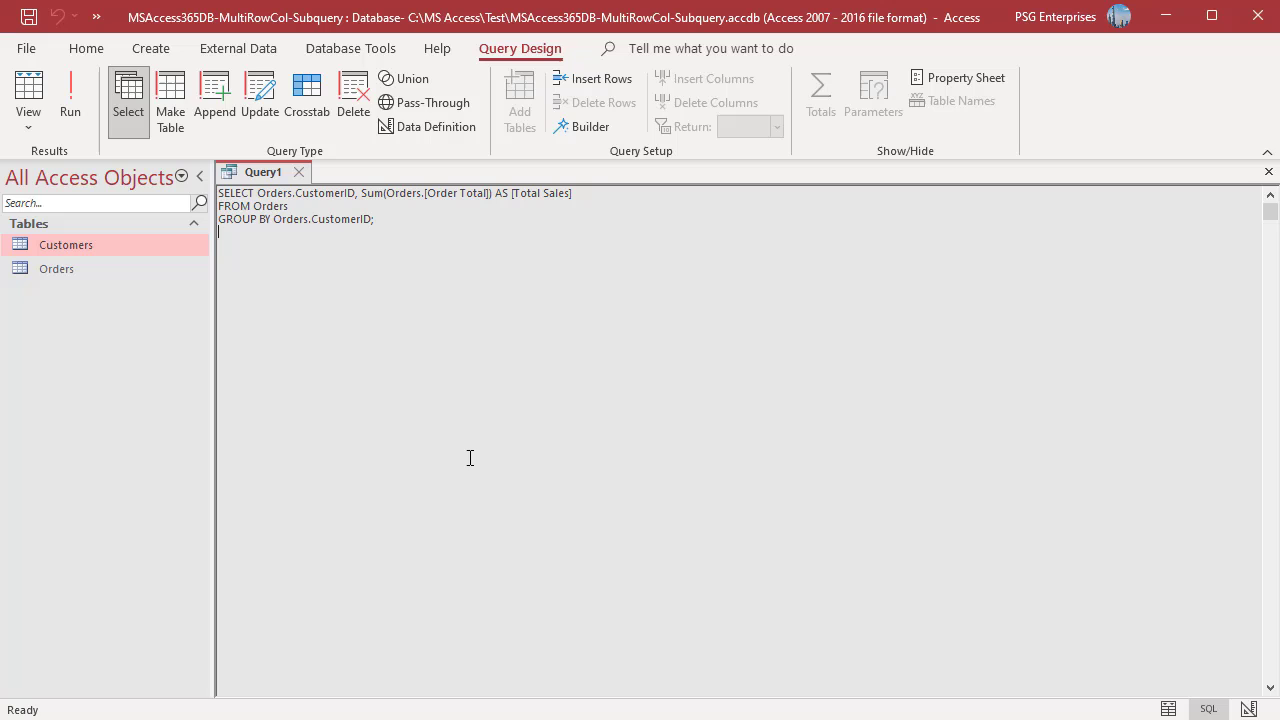
- Create a second design query on the Customers table with the CustomerID, First Name and Last Name fields
click(145, 49)
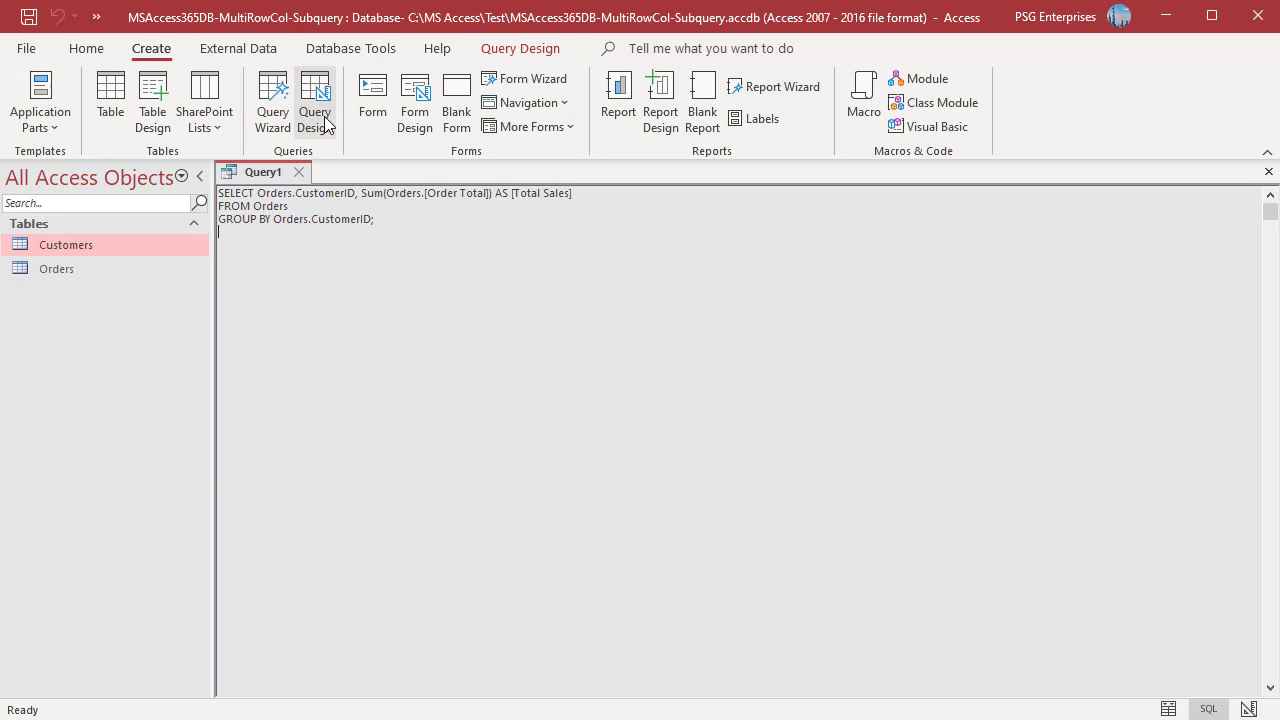
click(325, 122)
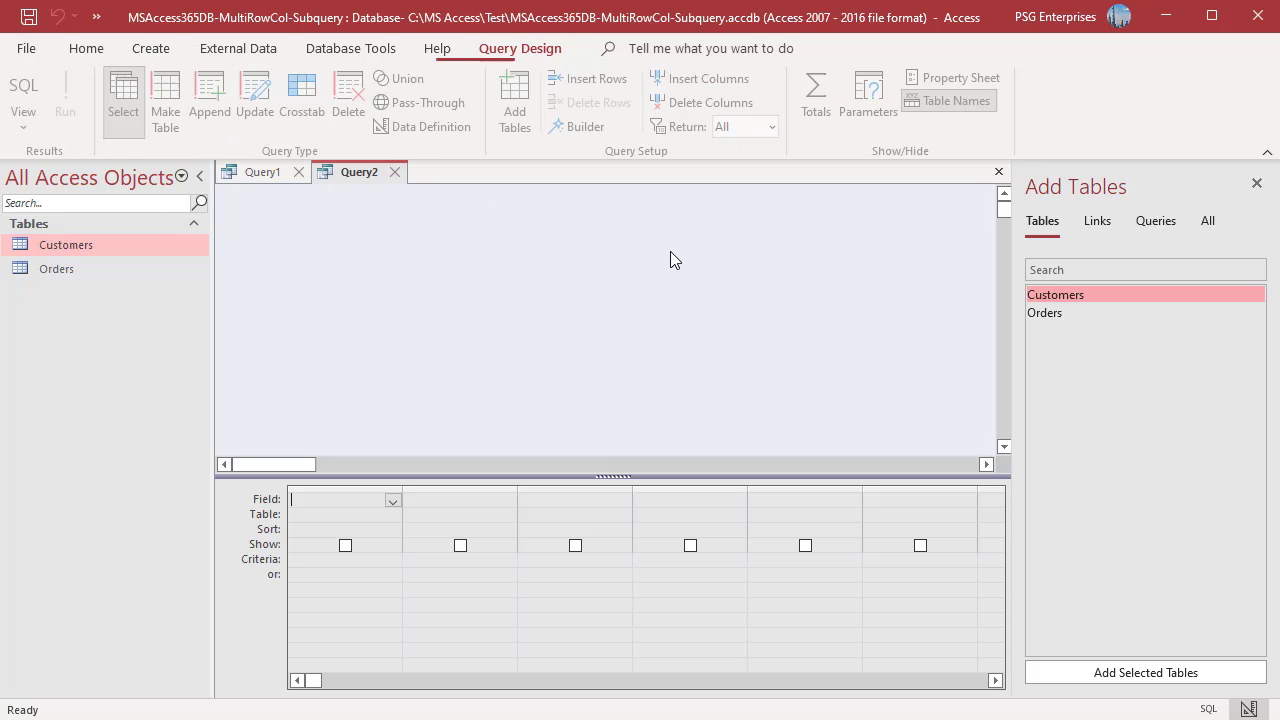
double_click(1063, 296)
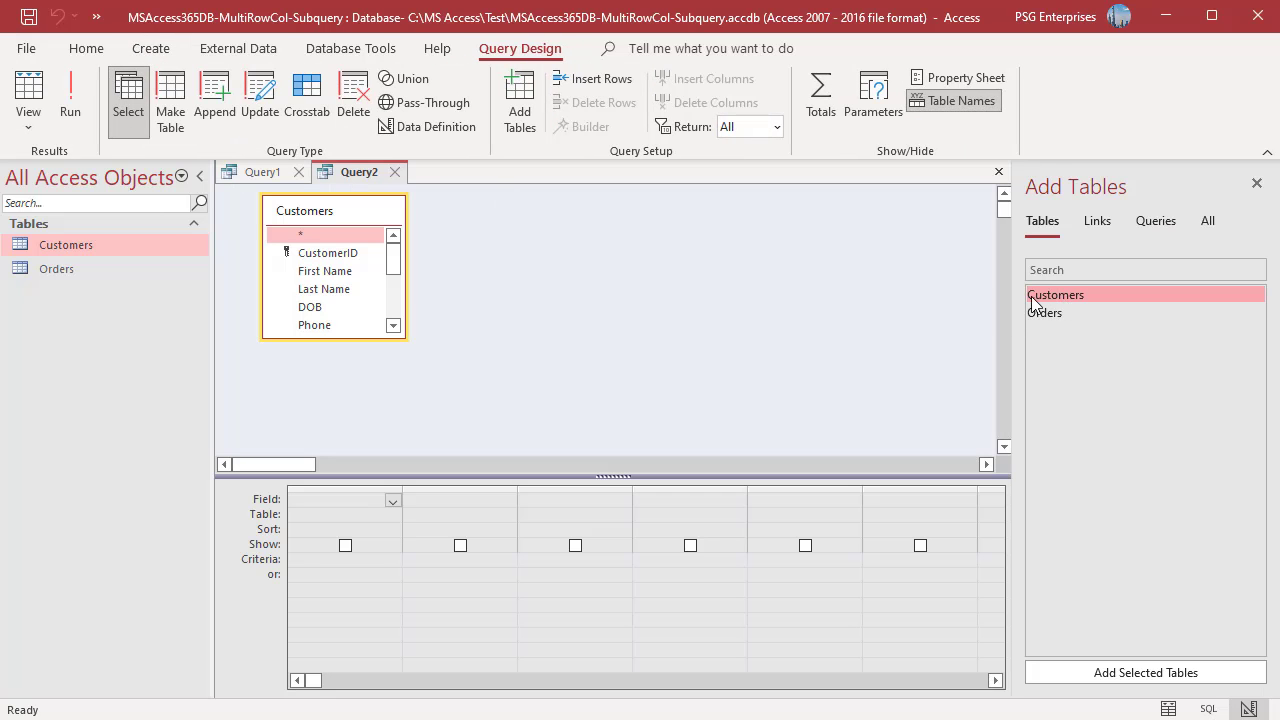
double_click(333, 253)
double_click(336, 272)
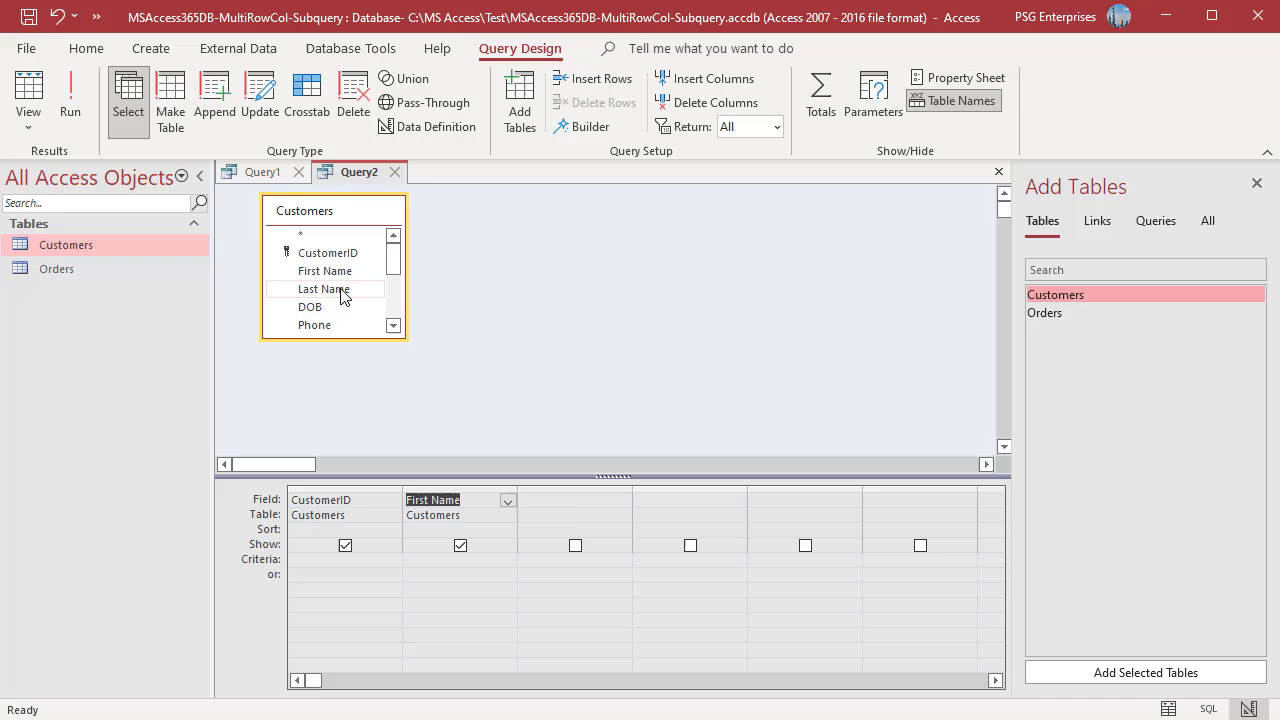
double_click(341, 290)
click(673, 369)
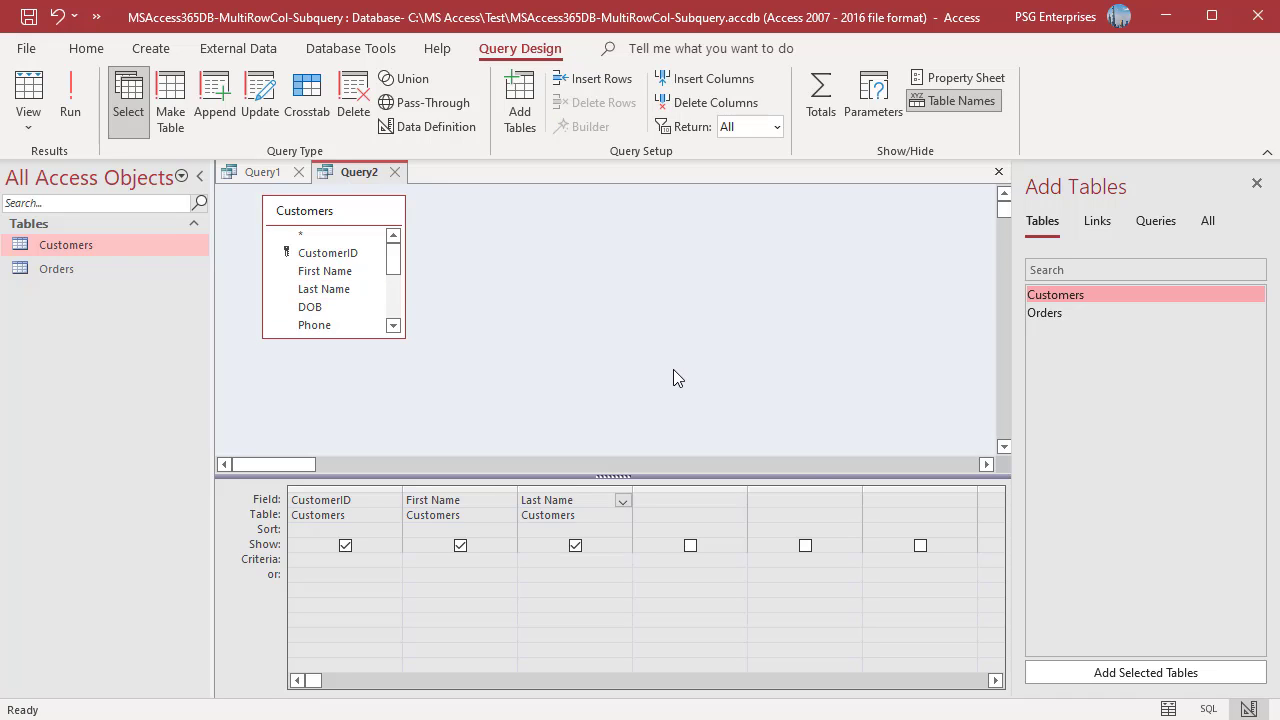
- In the second query's SQL, remove the closing semicolon and append INNER JOIN after FROM Customers
click(1210, 710)
click(421, 328)
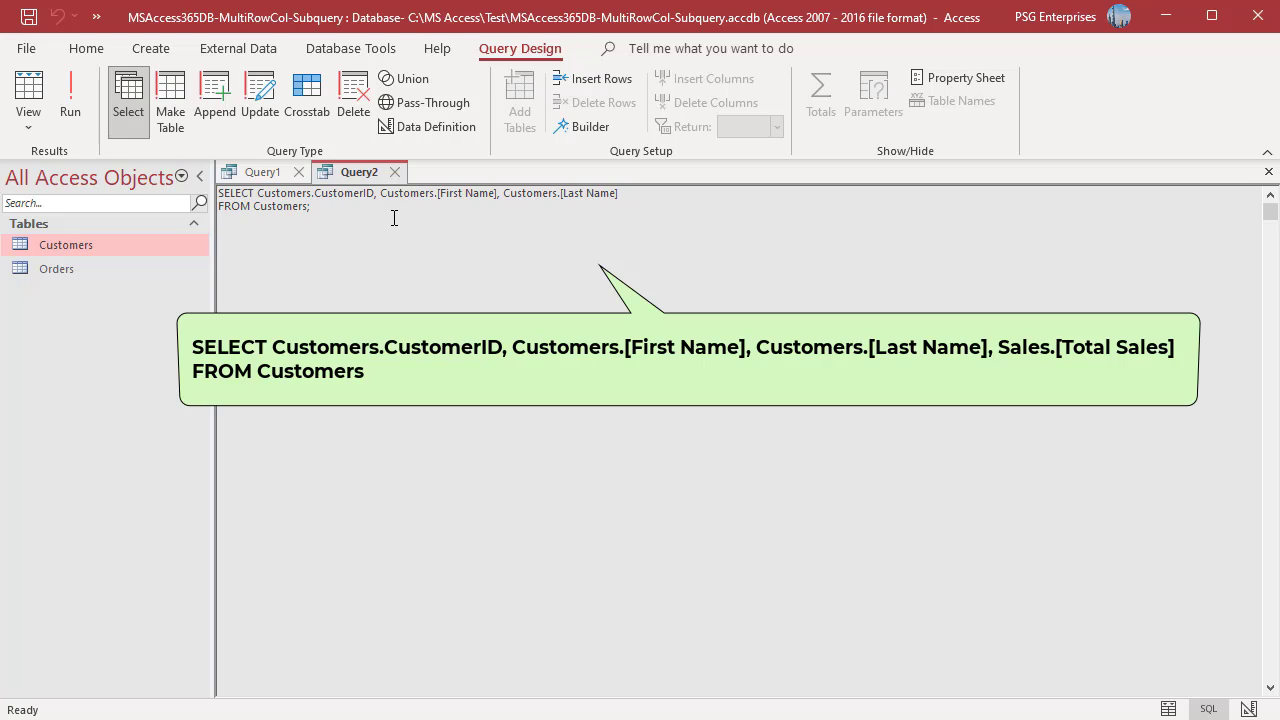
key(BackSpace)
key(BackSpace)
text(INNER JOIN)
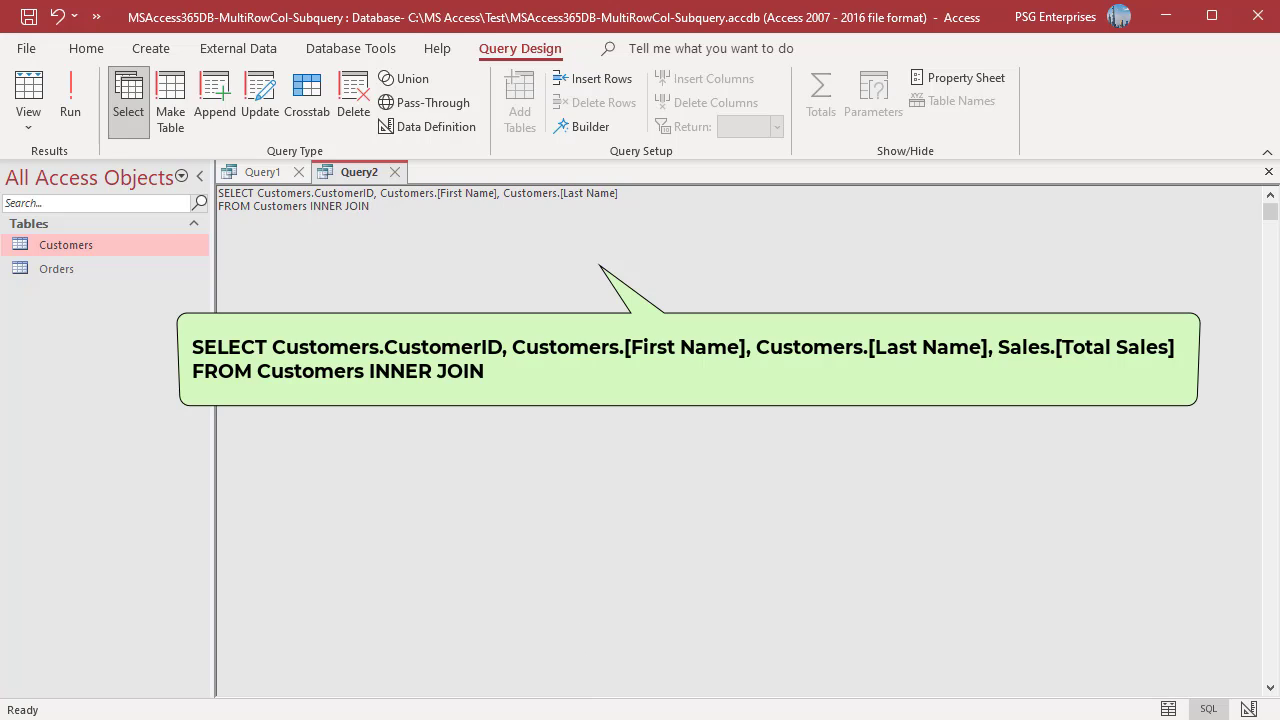
- Copy Query1's SELECT statement without its semicolon into Query2 as a parenthesised subquery AS Sales, joined ON Customers.CustomerID = Sales.CustomerID
click(260, 173)
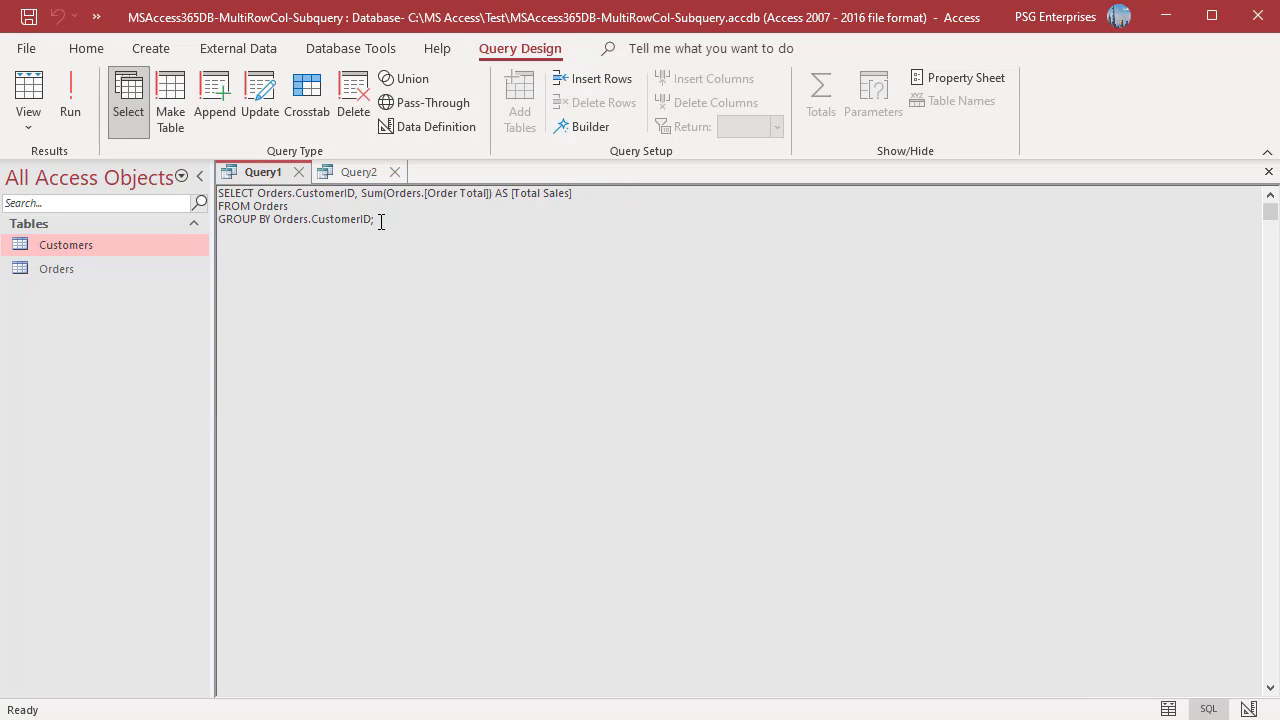
drag(370, 219, 220, 193)
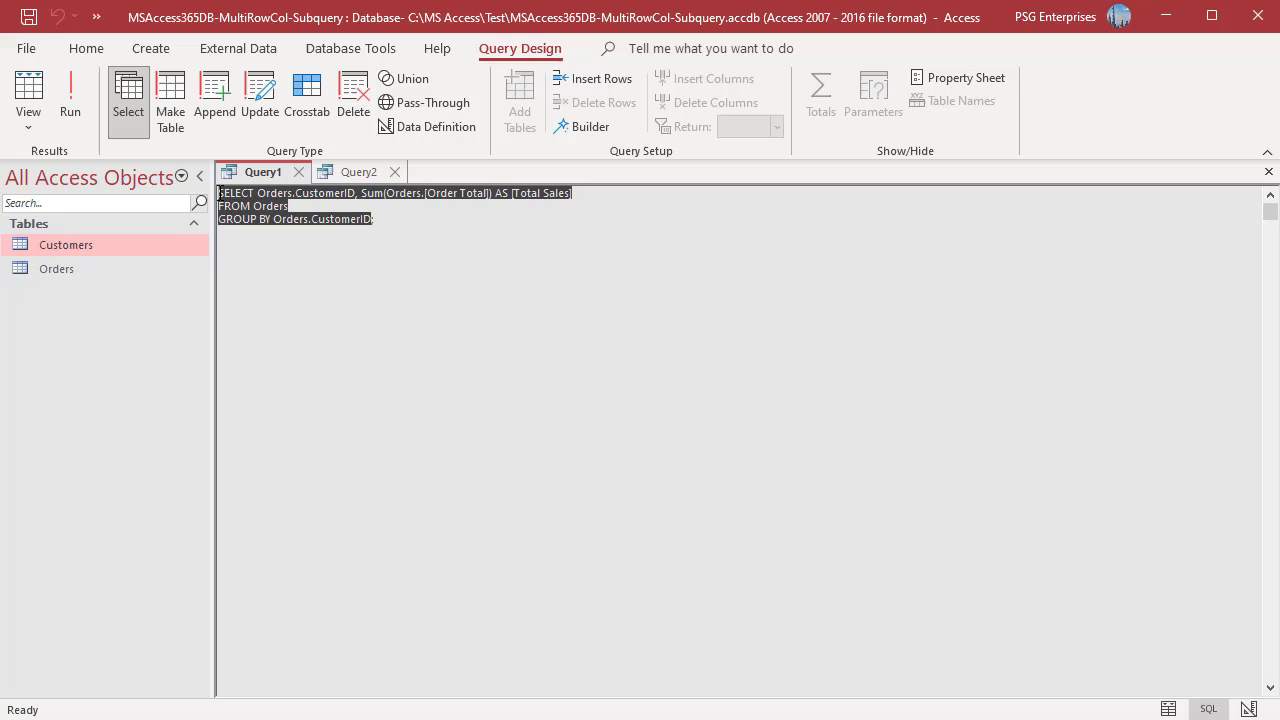
click(345, 170)
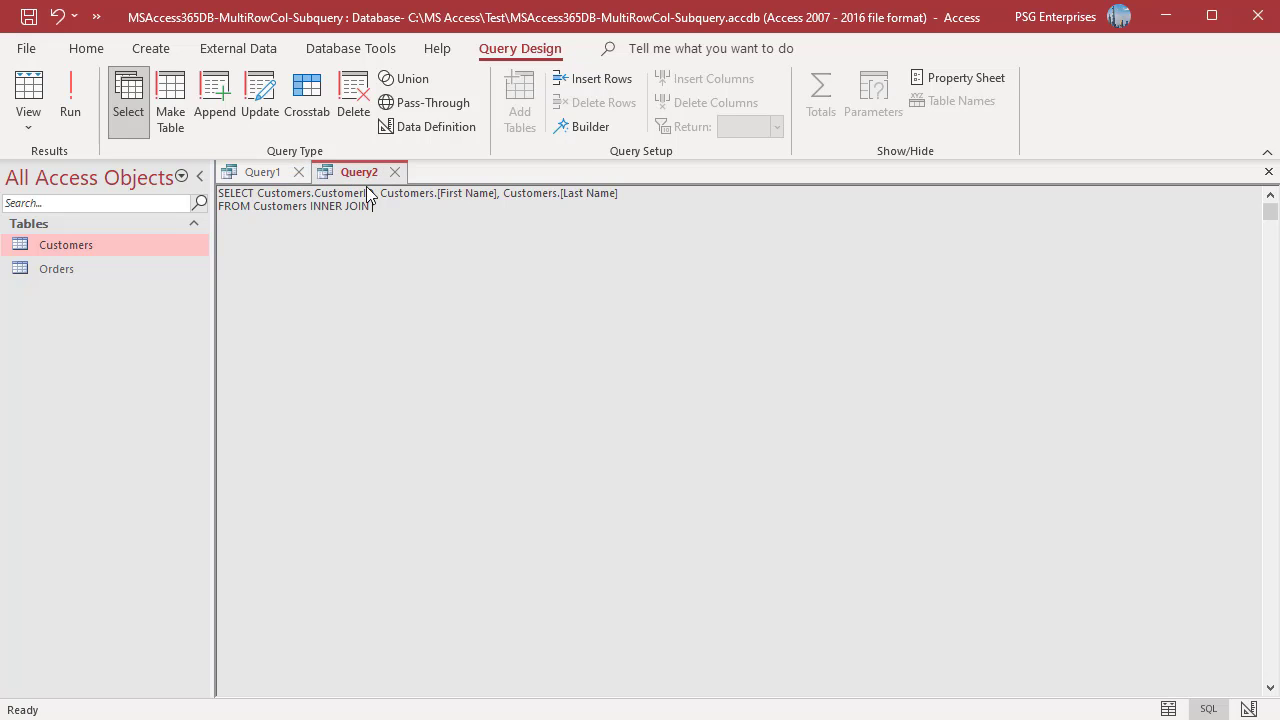
text(()
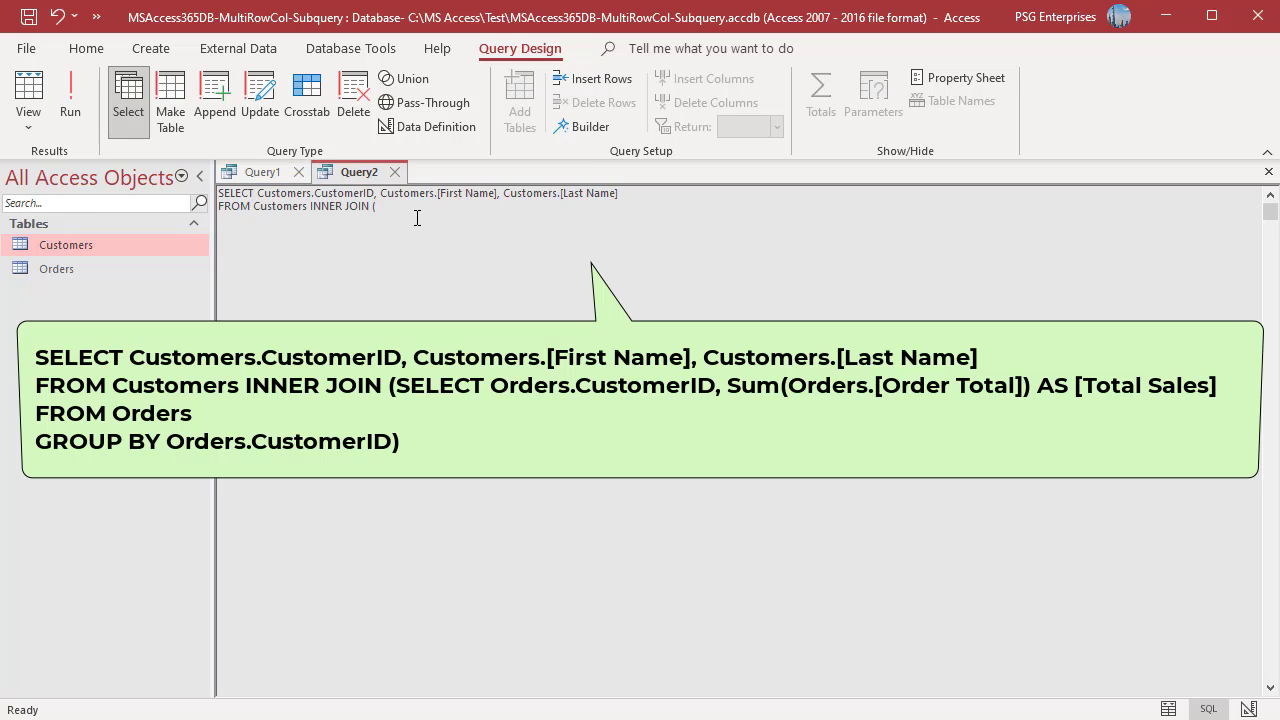
key(ctrl+v)
text())
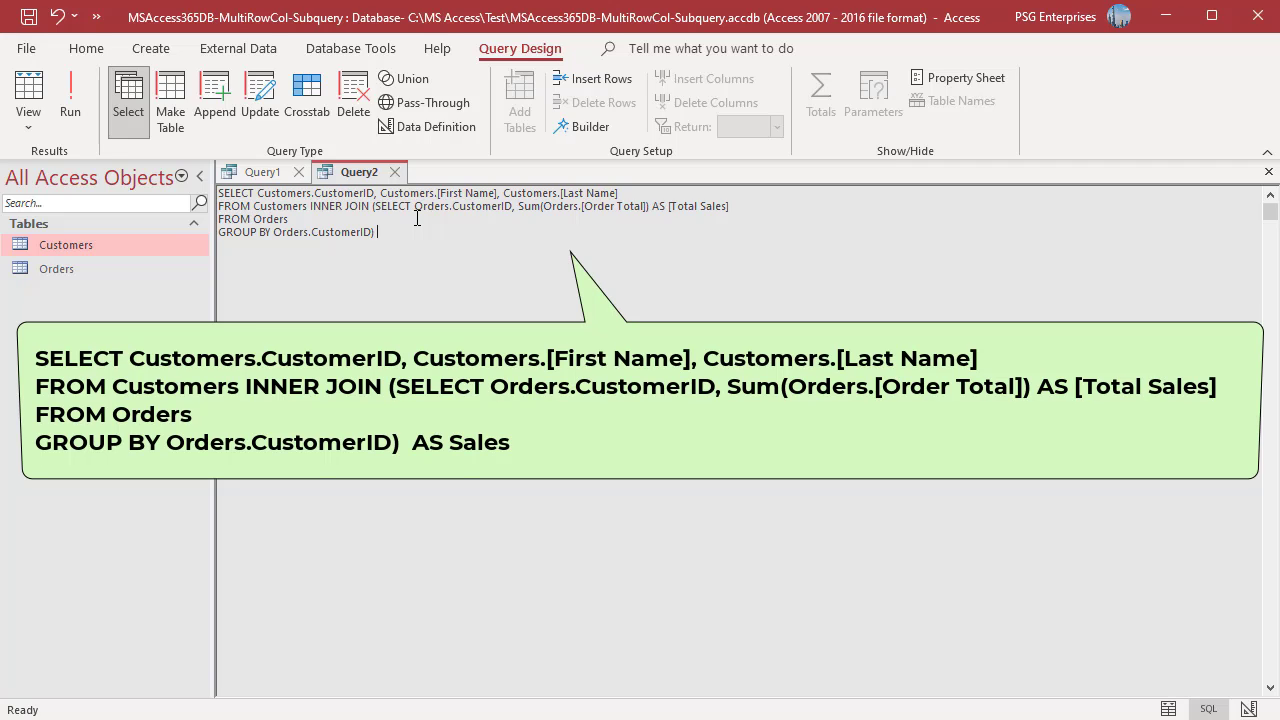
text(AS Sales)
text(ON Customers.CustomerID = Sales.CustomerID)
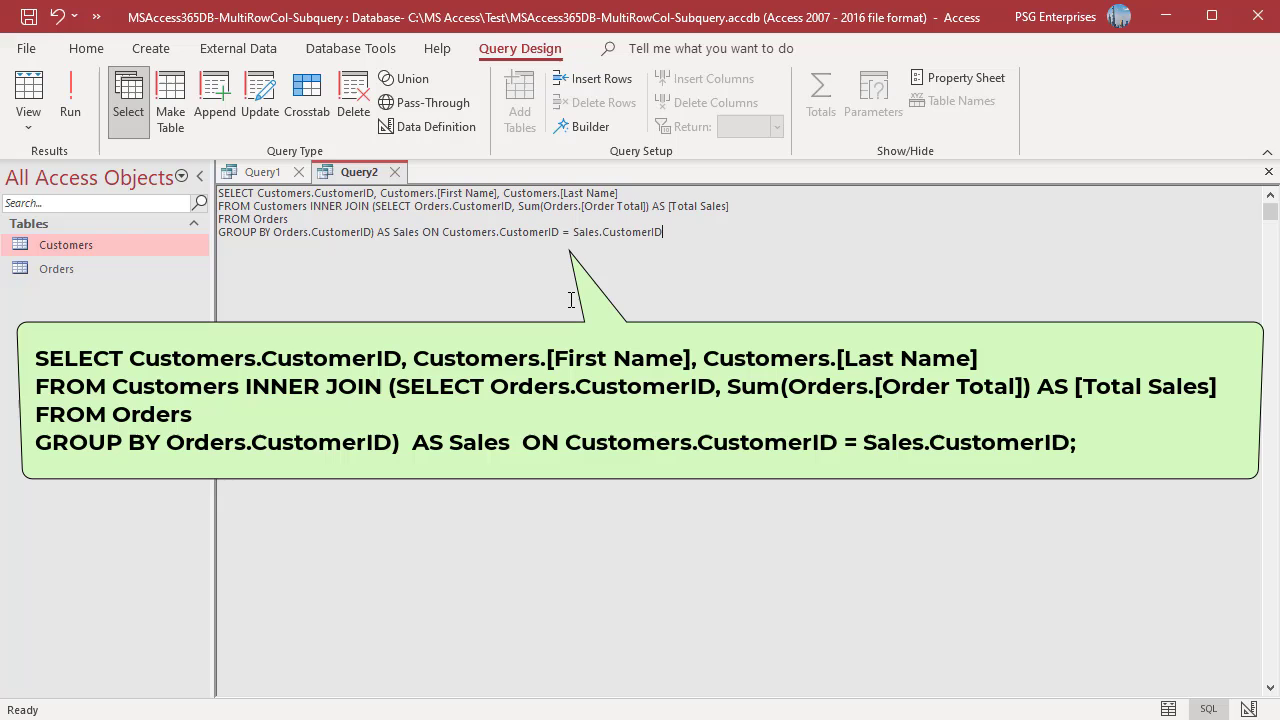
- Add Sales.[Total Sales] to the end of the outer SELECT list and run the query
key(ctrl+Home)
key(End)
text(, Sales.[Total Sales])
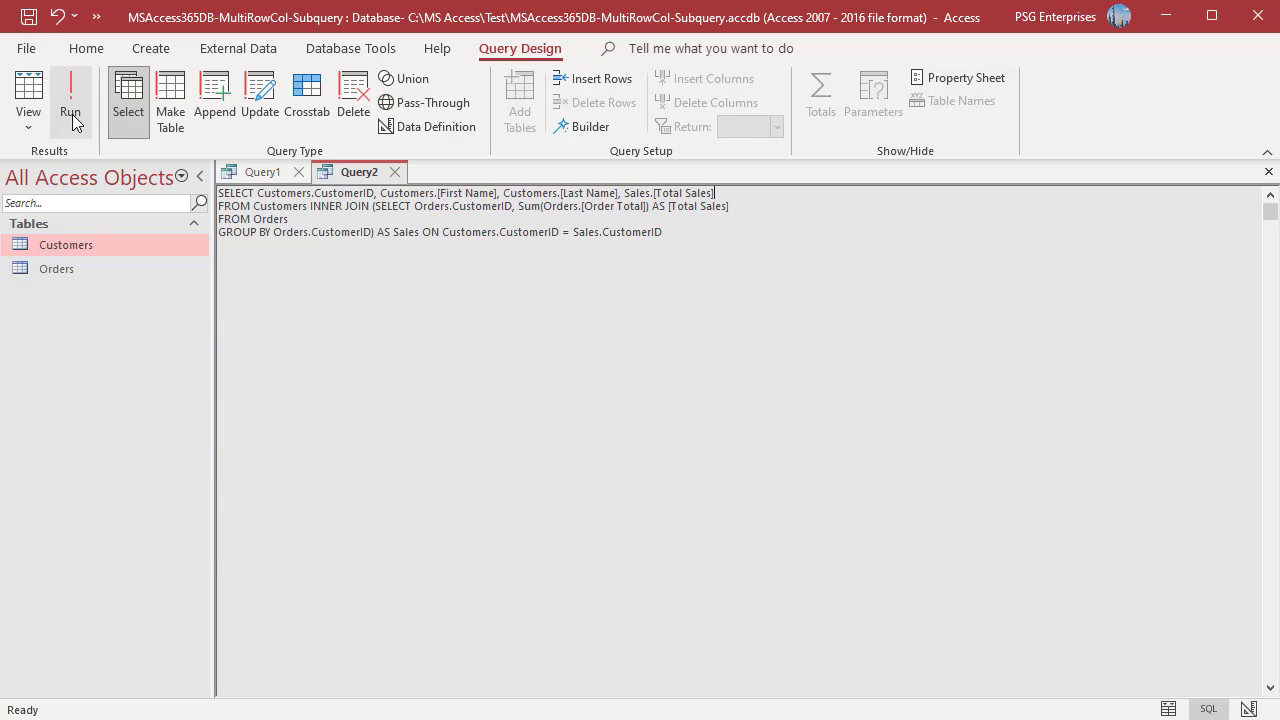
click(70, 112)
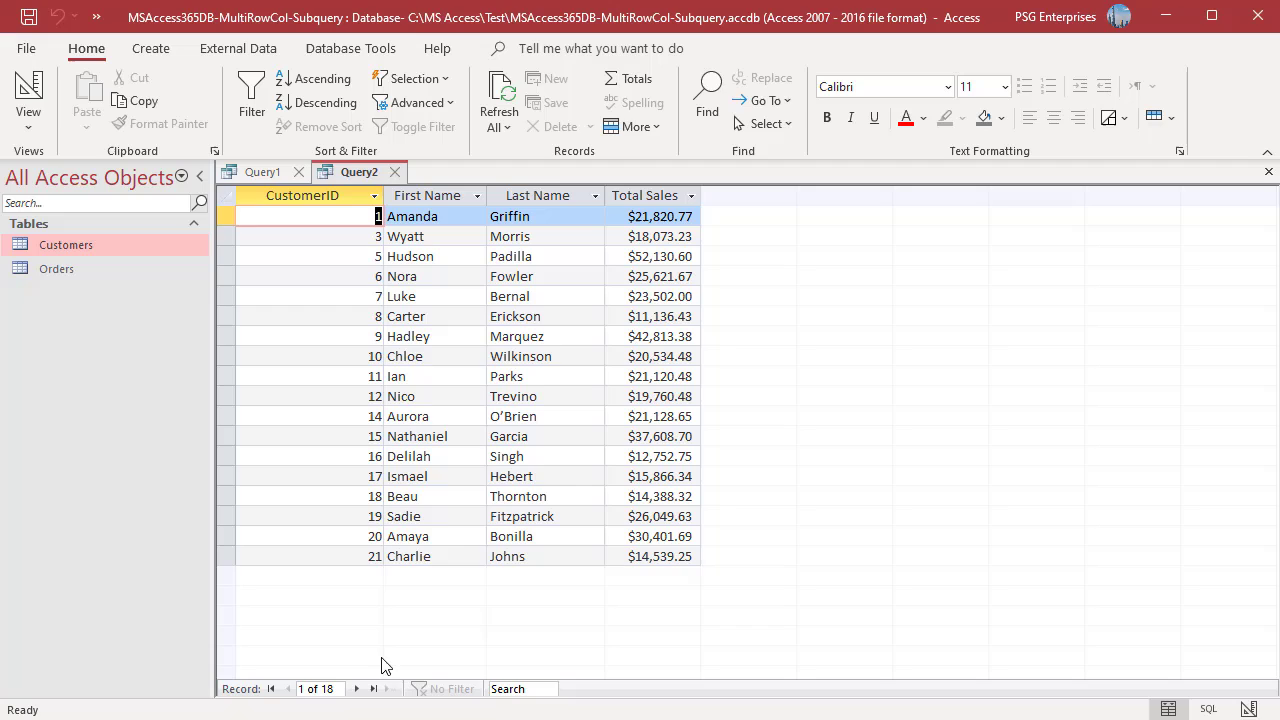